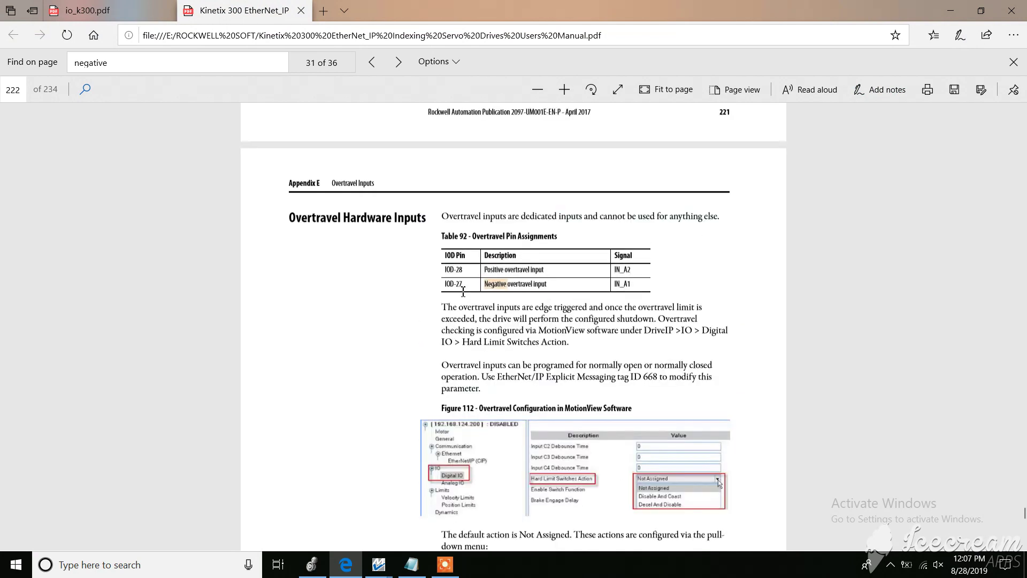
- Review the positive and negative overtravel input rows in the manual's Table 92 pin assignments
left_click_drag(453, 263, 637, 270)
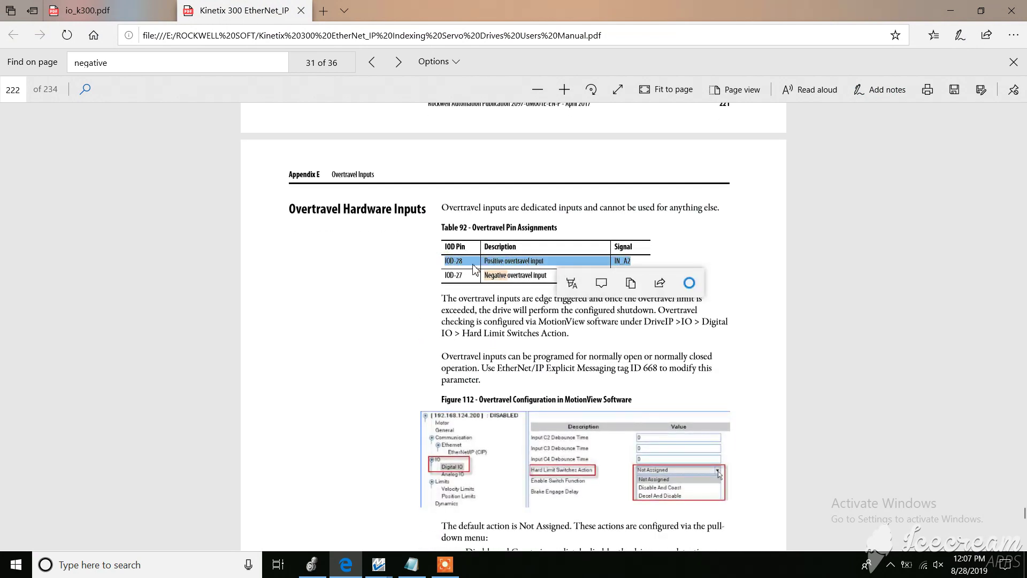
left_click_drag(446, 276, 641, 279)
left_click(358, 298)
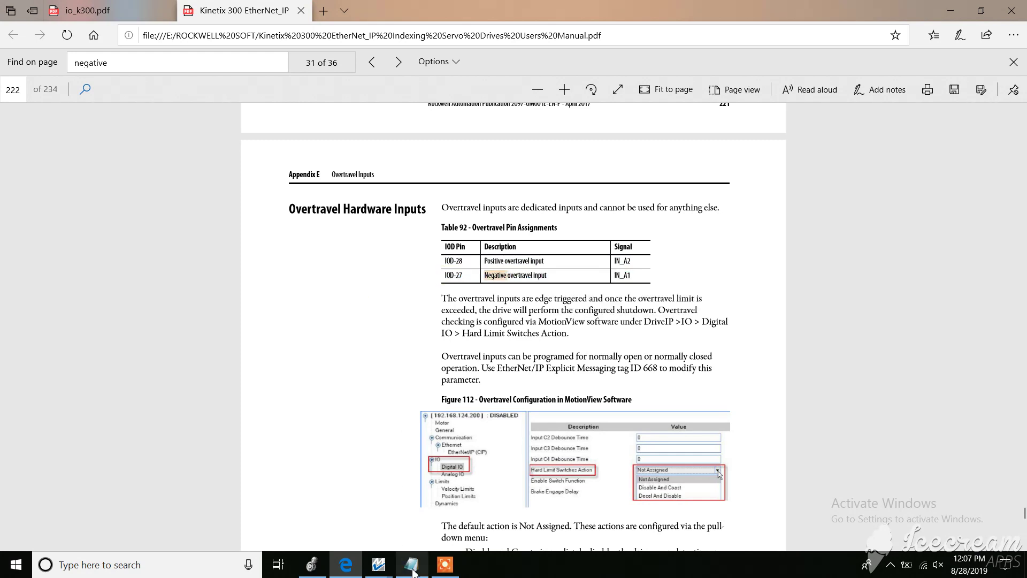
- Switch to the WIRING DIAGRAM note in Notepad and review its heading and the negative travel limit switch wiring to pin 27
left_click(414, 568)
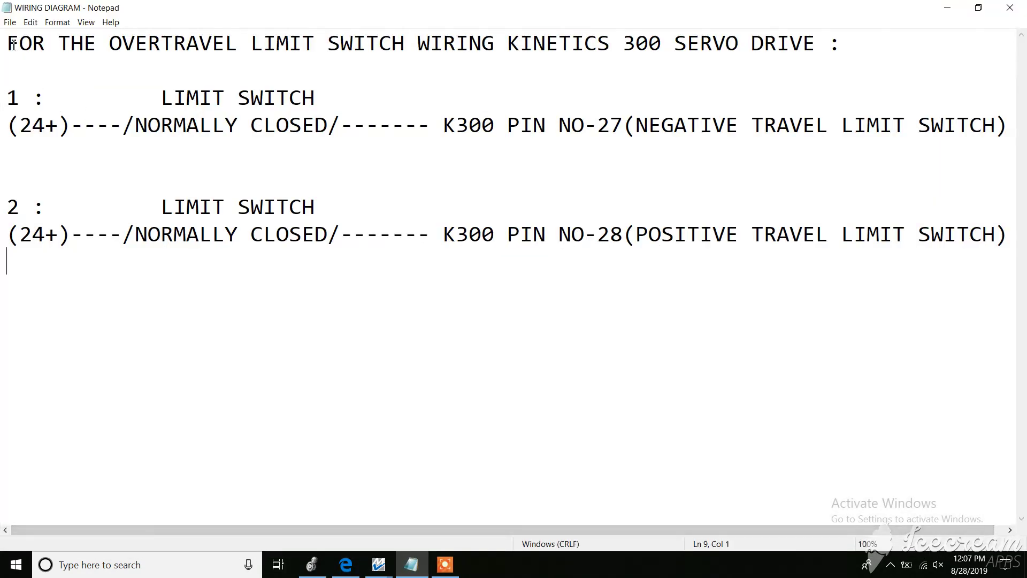
left_click_drag(13, 43, 841, 42)
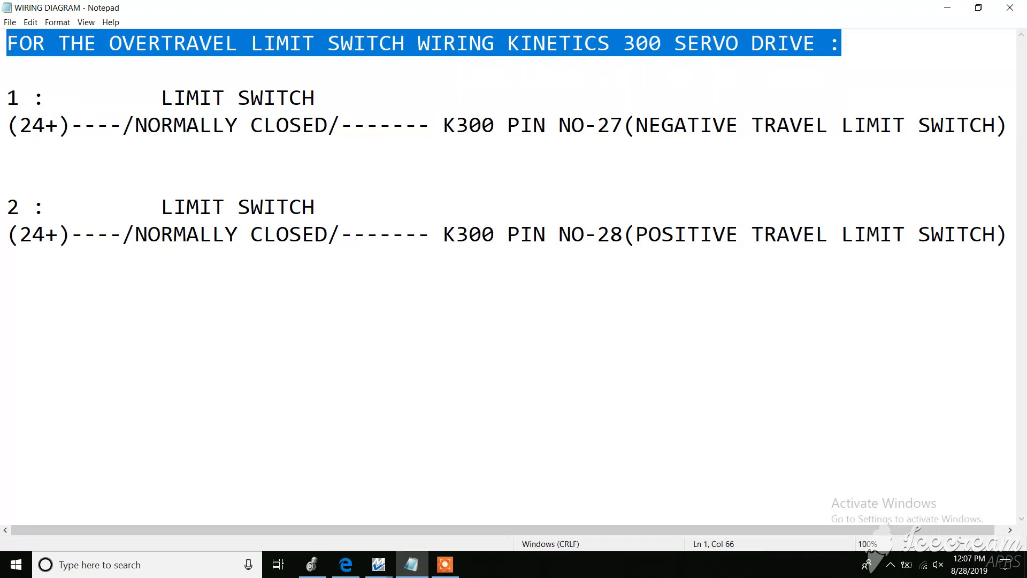
left_click_drag(10, 98, 328, 136)
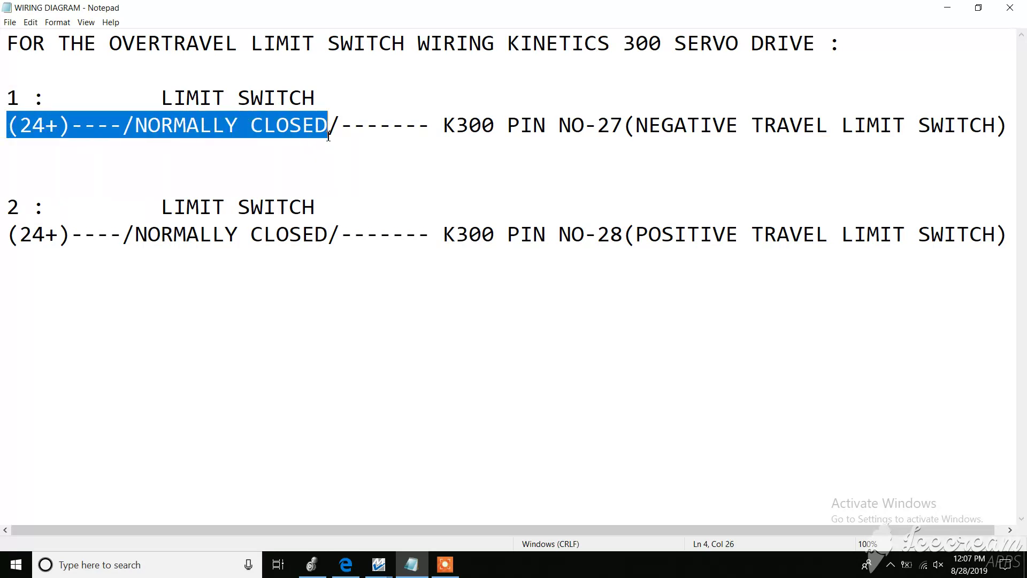
left_click_drag(168, 98, 327, 128)
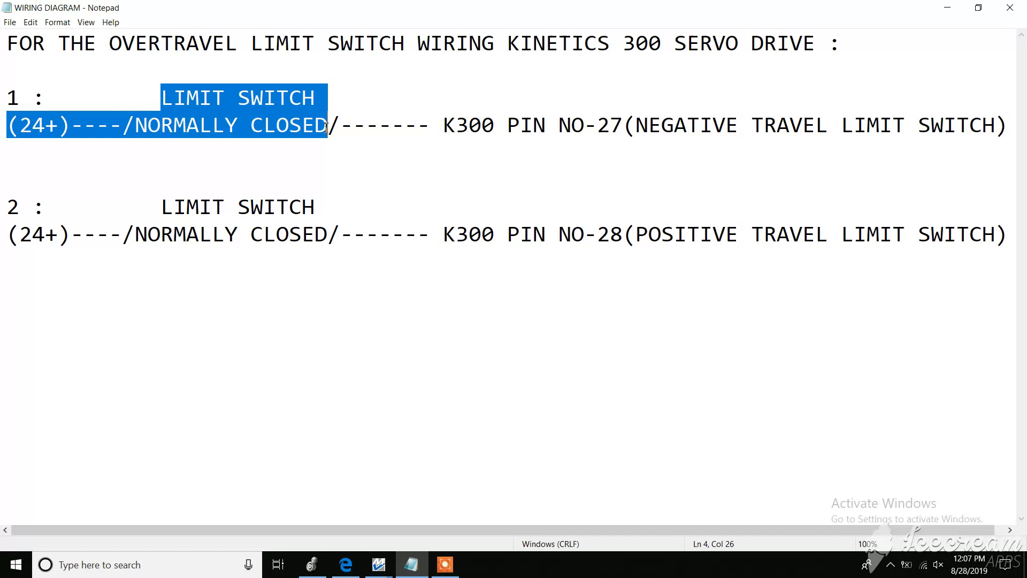
left_click(429, 131)
mouse_move(443, 128)
left_mouse_down()
mouse_move(623, 123)
mouse_move(443, 126)
left_mouse_up()
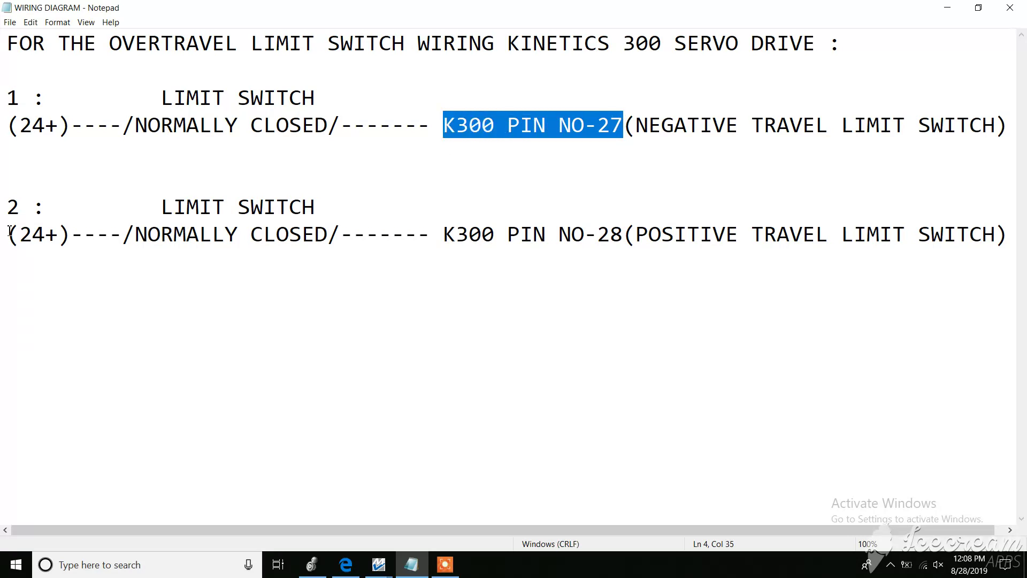
- Review the second wiring entry, from 24+ through the normally closed limit switch to K300 pin 28
left_click_drag(6, 207, 56, 213)
left_click_drag(6, 234, 343, 232)
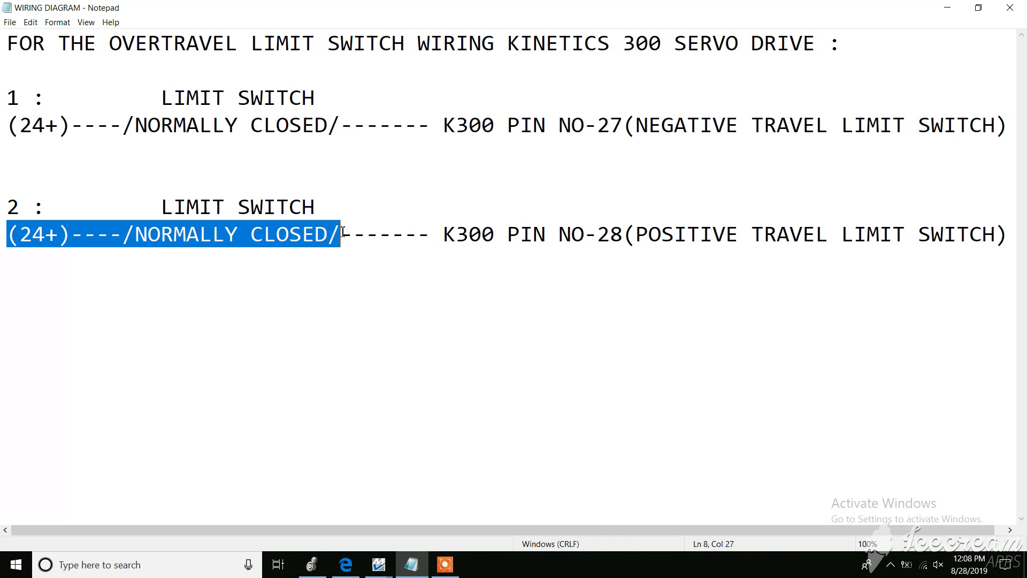
left_click_drag(167, 204, 316, 210)
left_click_drag(437, 235, 996, 245)
left_click(680, 310)
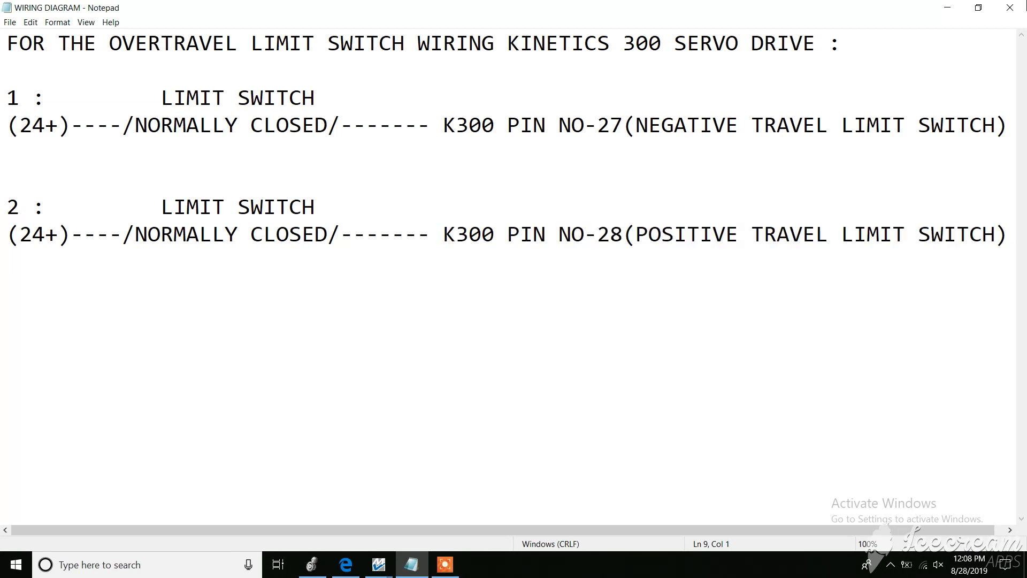
- Return to the Kinetix 300 manual and read the overtravel configuration and Hard Limit Switches Action descriptions around Figure 112
left_click(949, 8)
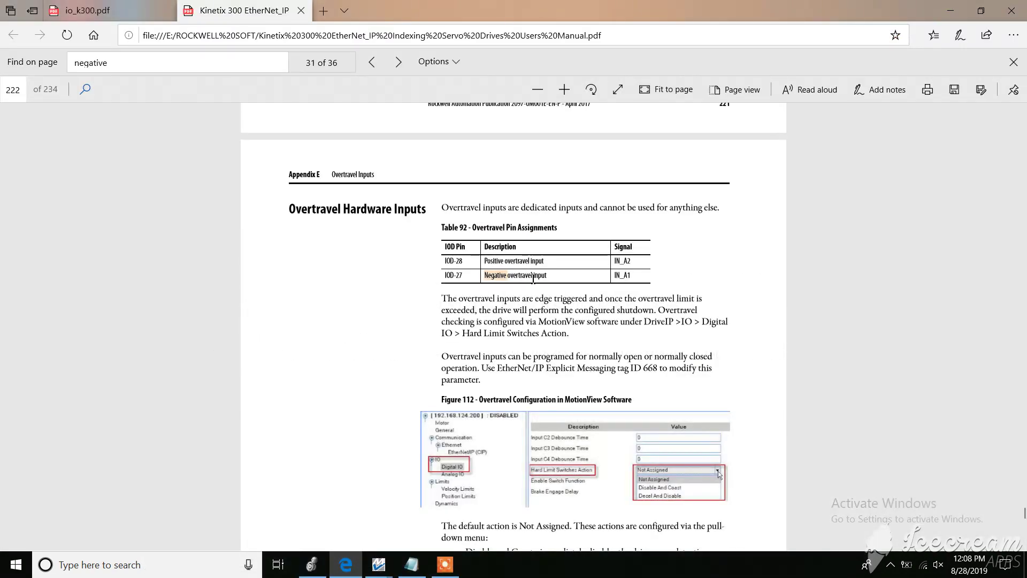
scroll(492, 270, "down", 2)
scroll(492, 271, "down", 2)
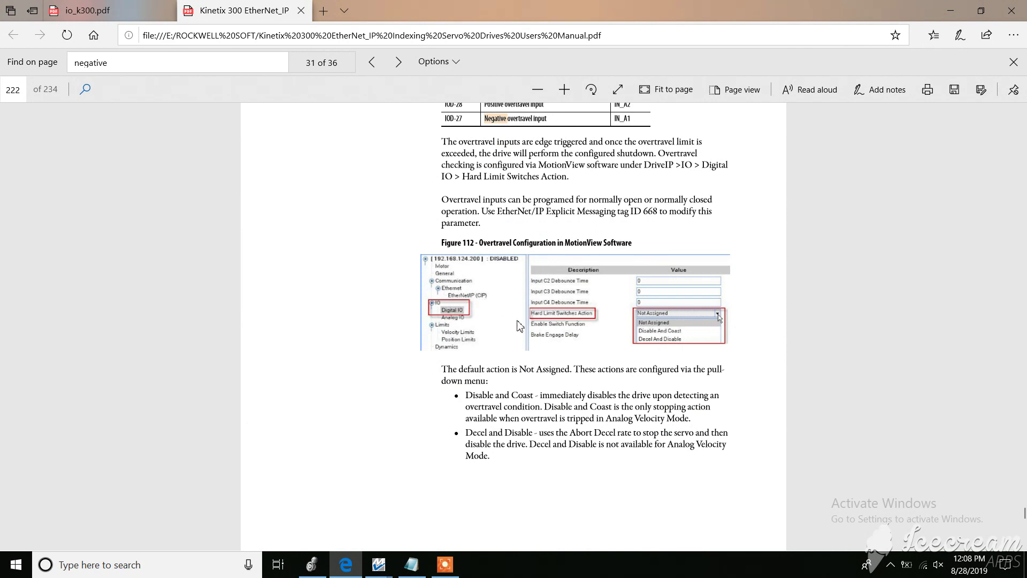
scroll(475, 413, "down", 1)
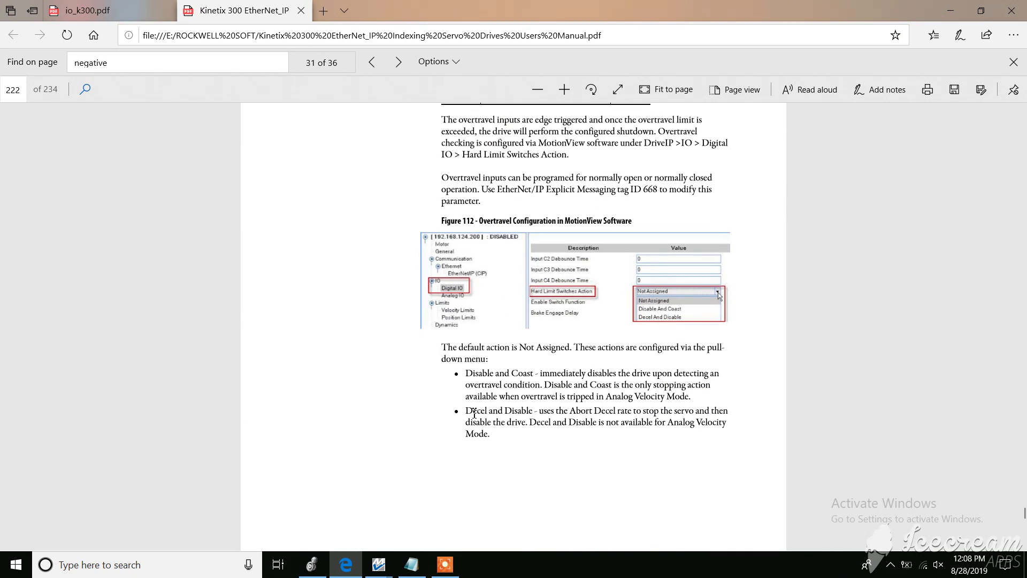
- Switch to MotionView OnBoard and view the Hard Limit Switches Action and Hard Limit Polarity settings under Digital IO
mouse_move(369, 575)
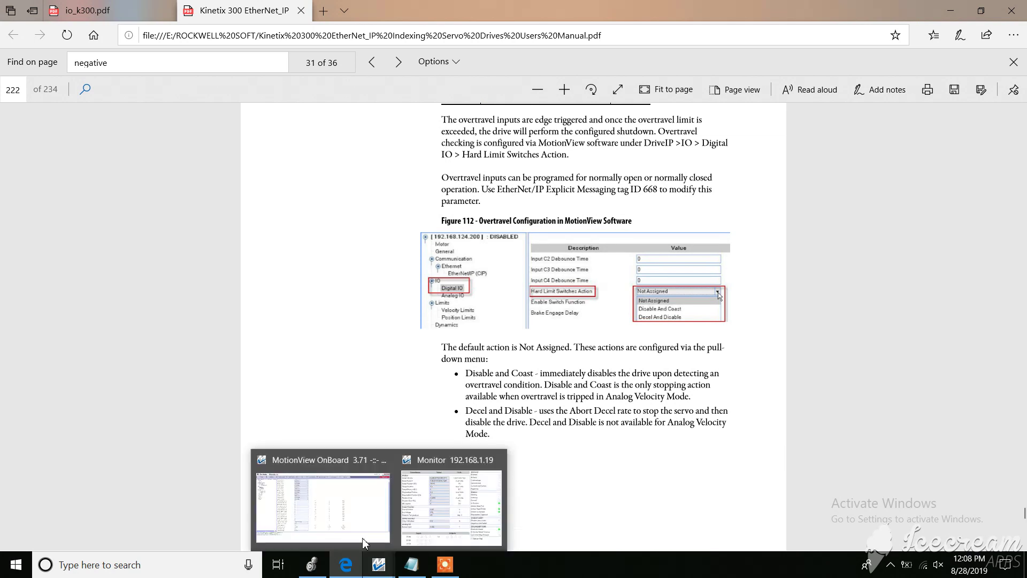
left_click(347, 529)
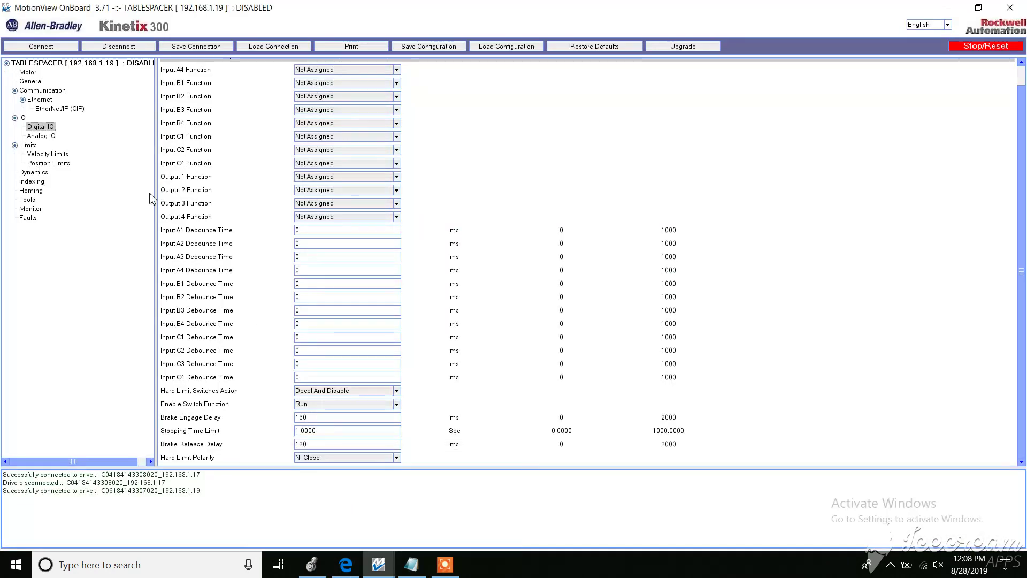
left_click(42, 136)
left_click(41, 127)
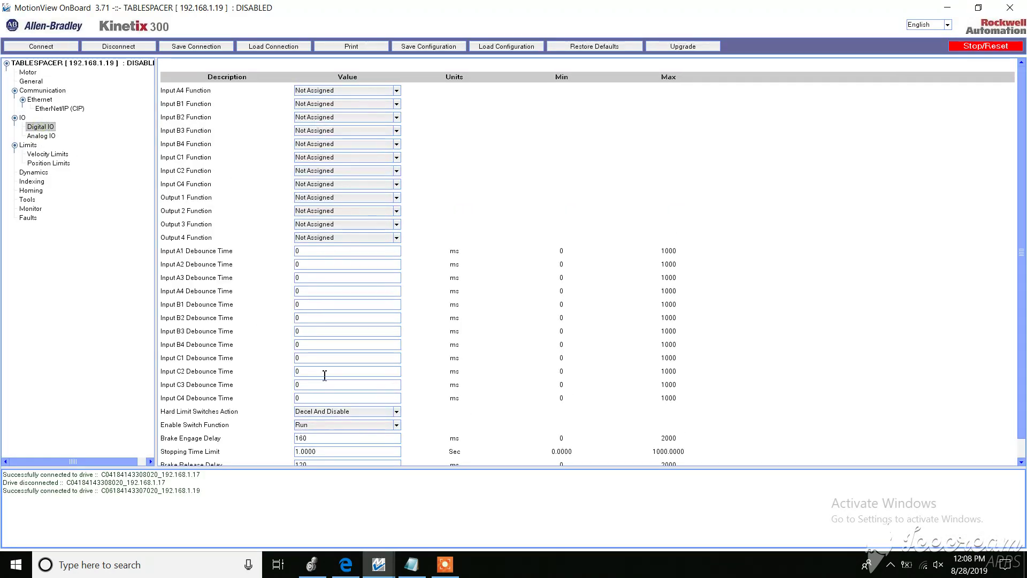
left_click_drag(1022, 109, 1026, 209)
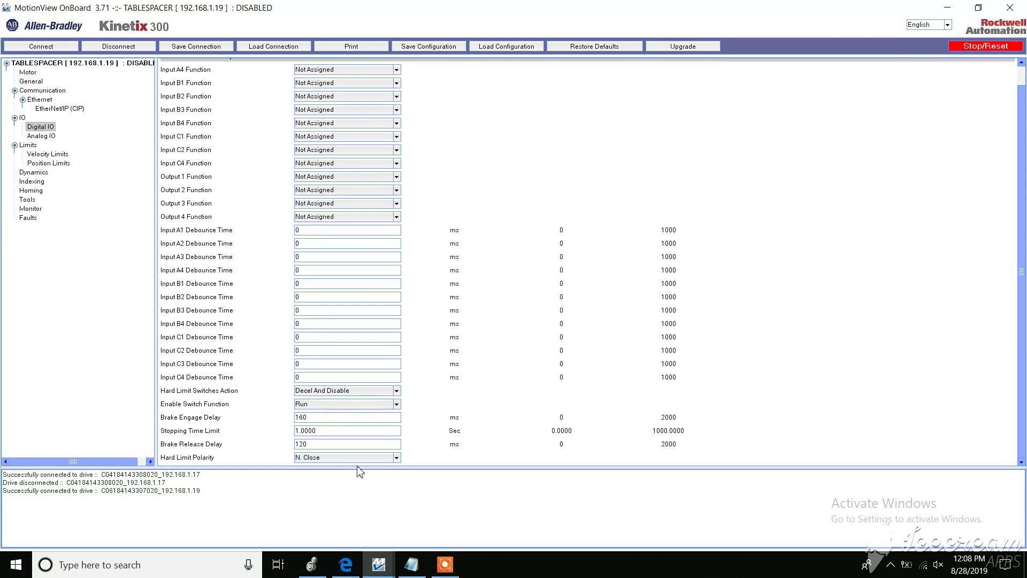
- Return to the Kinetix 300 manual and read from the hard limit action options through to Figure 113
left_click(346, 564)
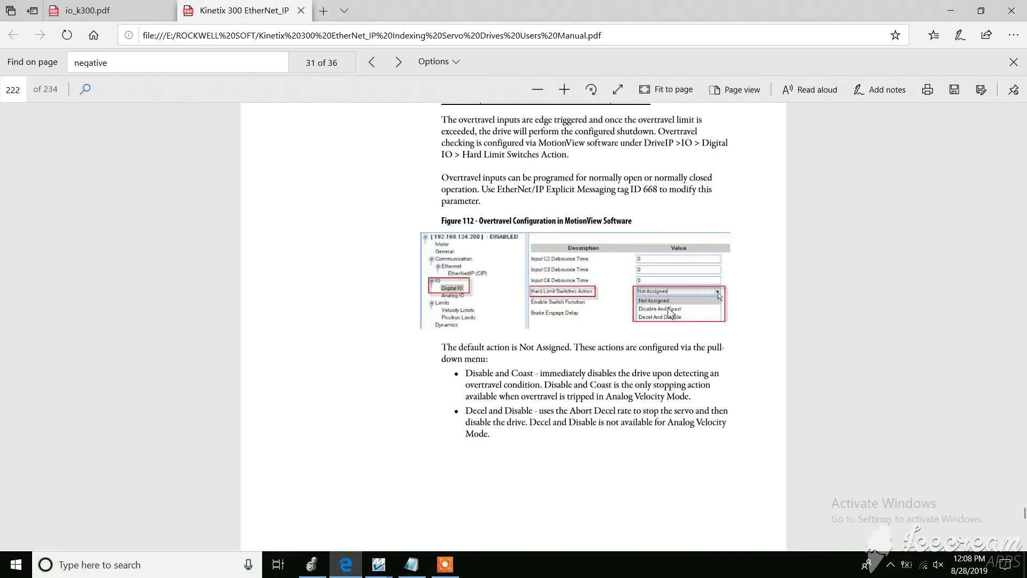
scroll(672, 313, "down", 1)
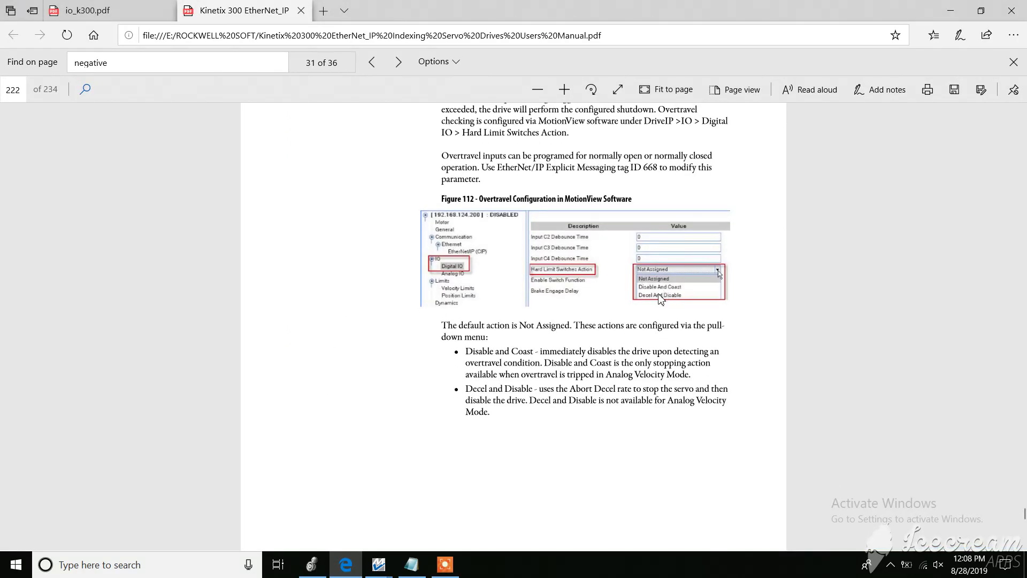
scroll(615, 313, "down", 10)
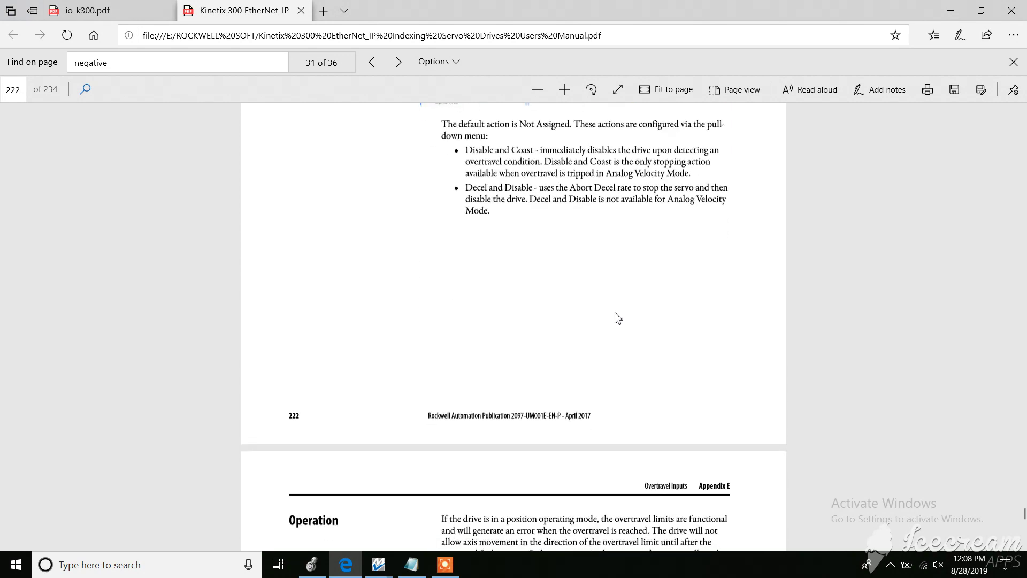
scroll(616, 315, "down", 5)
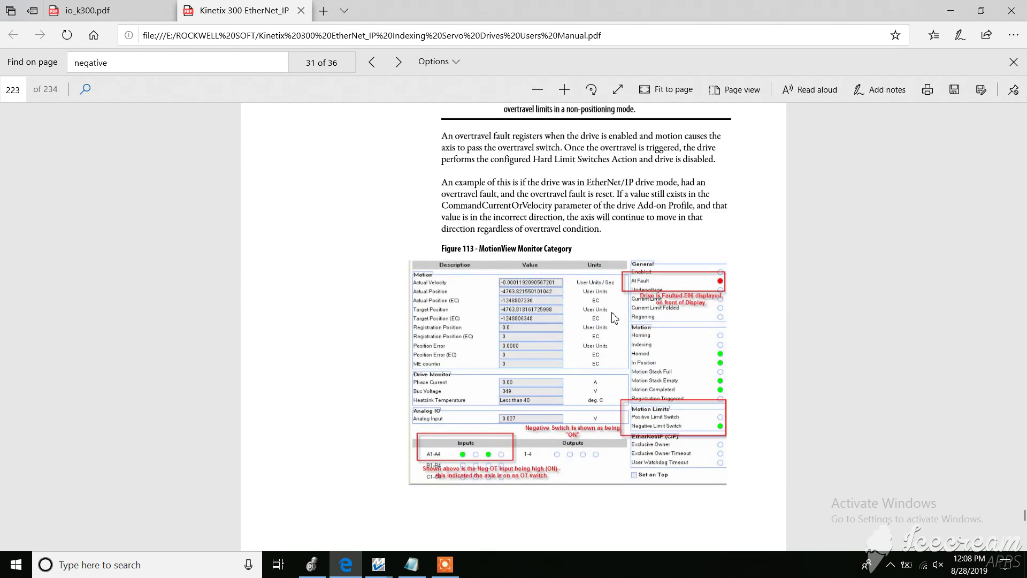
- Switch to MotionView OnBoard, view the drive's Faults and Digital IO pages, and open the Monitor window
left_click(951, 11)
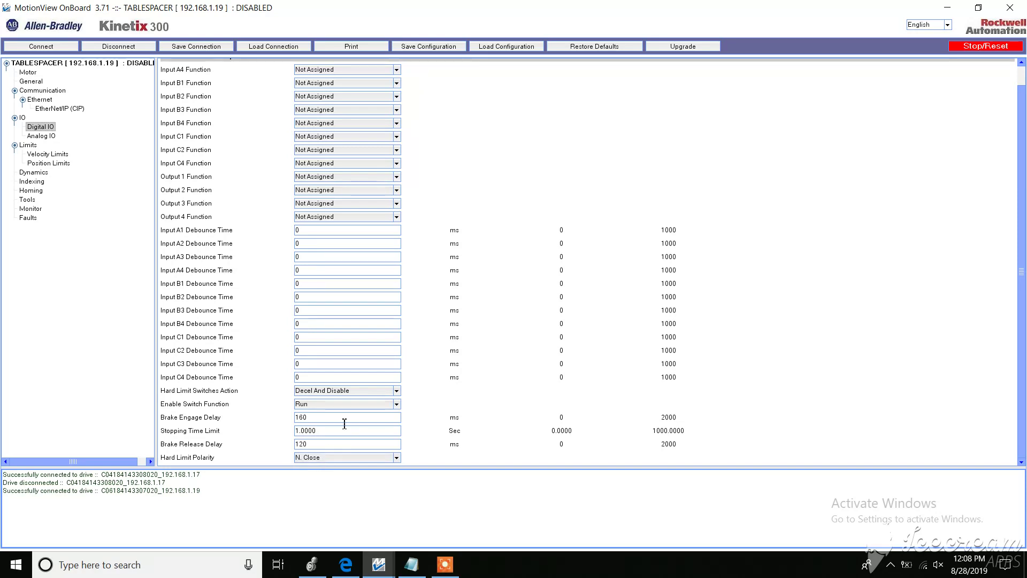
left_click(28, 219)
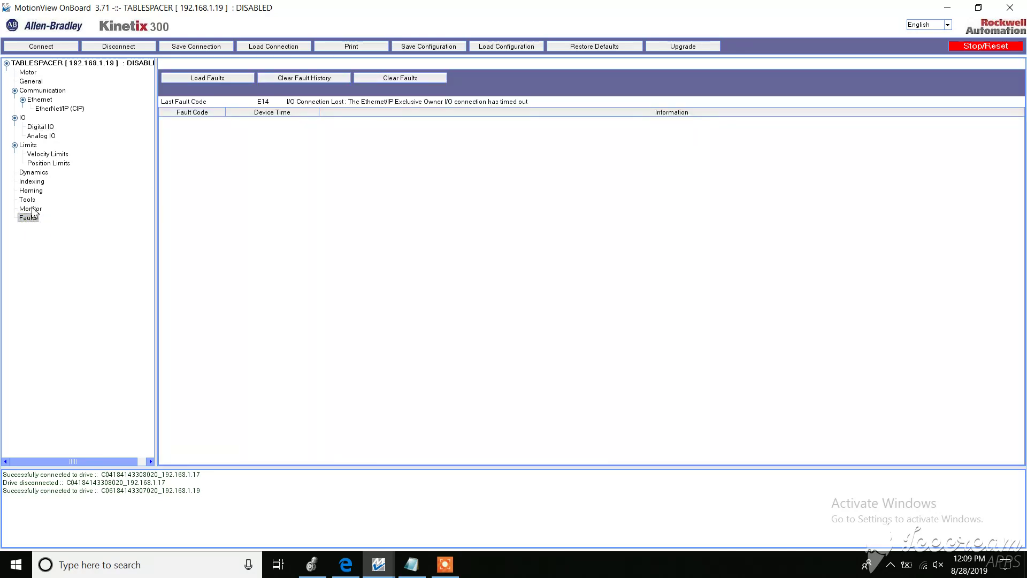
left_click(40, 127)
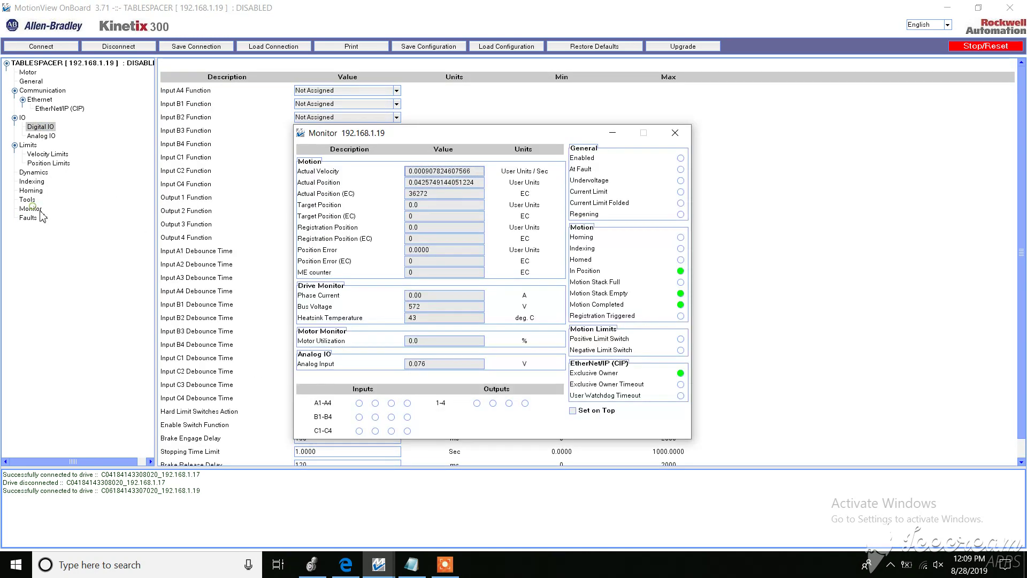
left_click(30, 209)
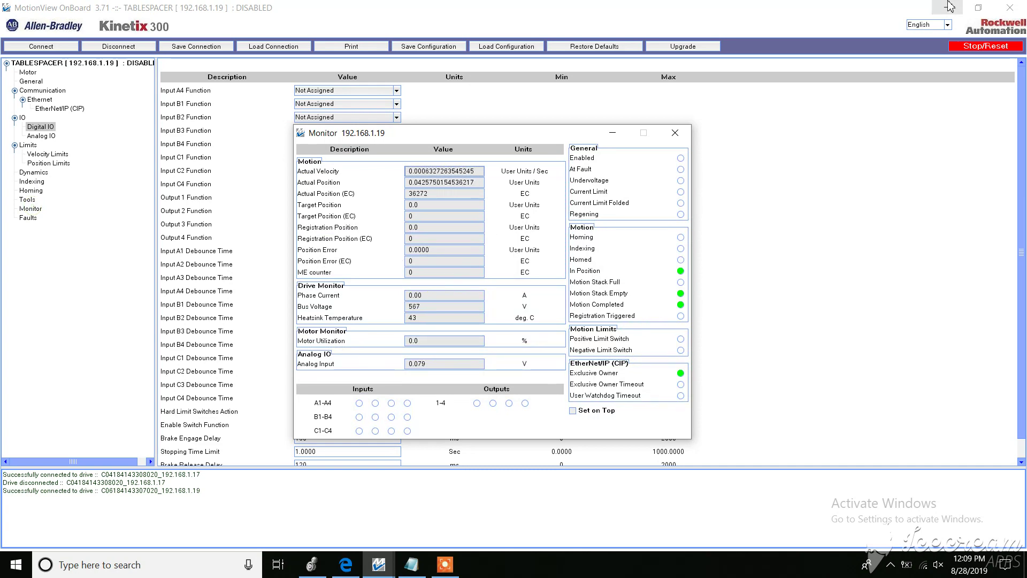
left_click(948, 7)
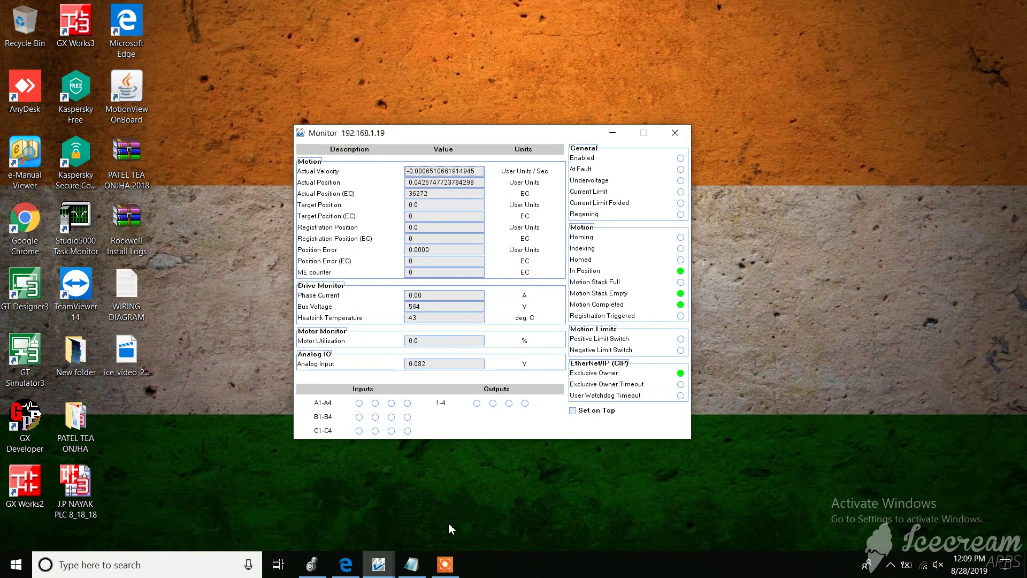
left_click(453, 568)
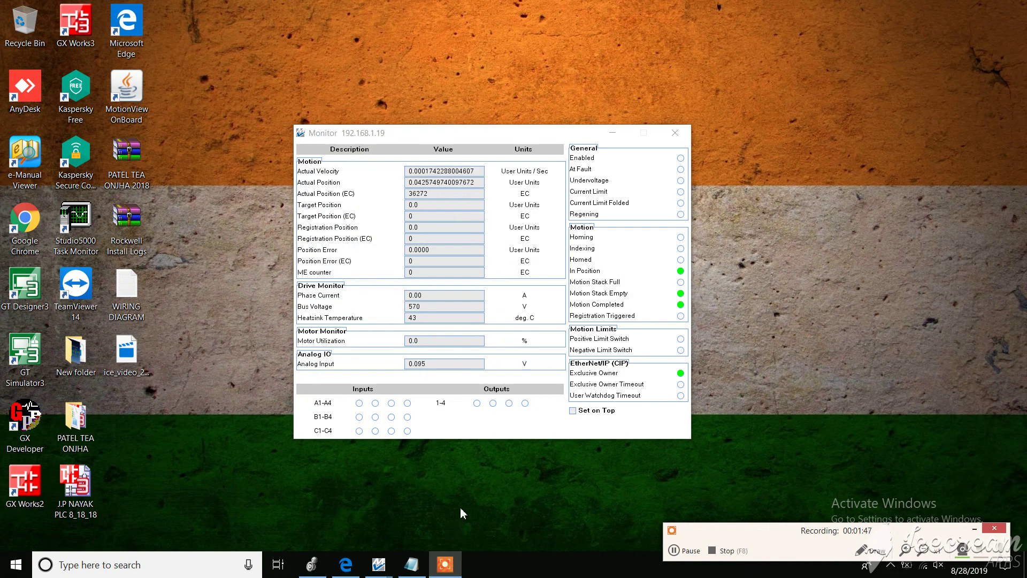
key("super+d")
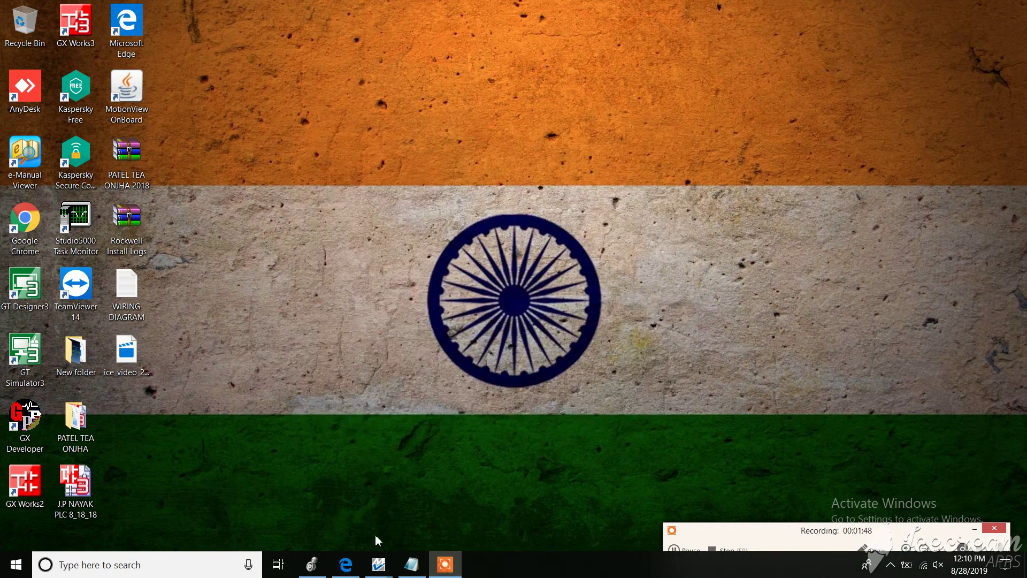
- Examine Figure 113, MotionView Monitor Category, in the manual and bring up the drive's Monitor window to compare it
left_click(353, 574)
scroll(484, 148, "down", 2)
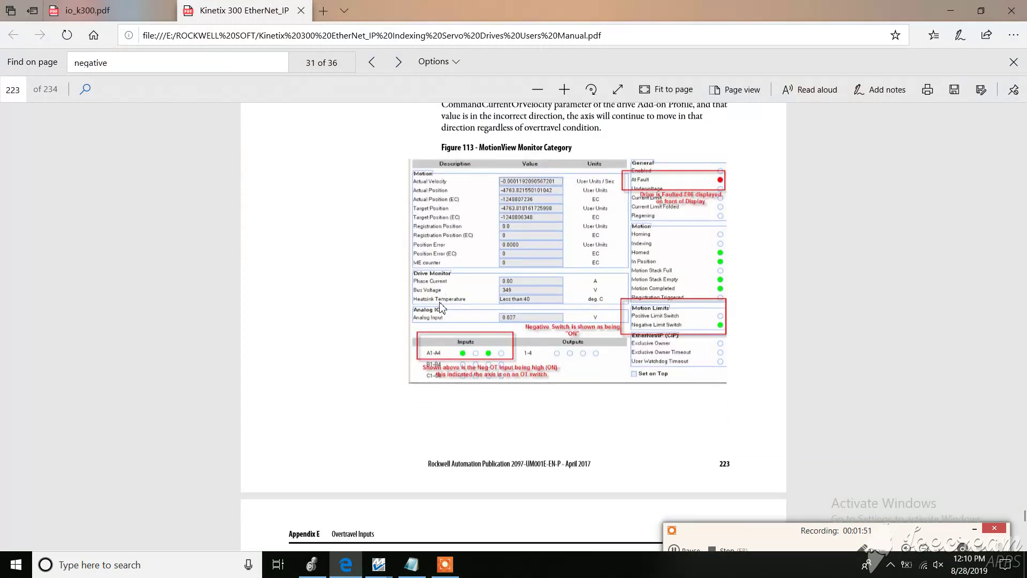
left_click_drag(484, 147, 573, 145)
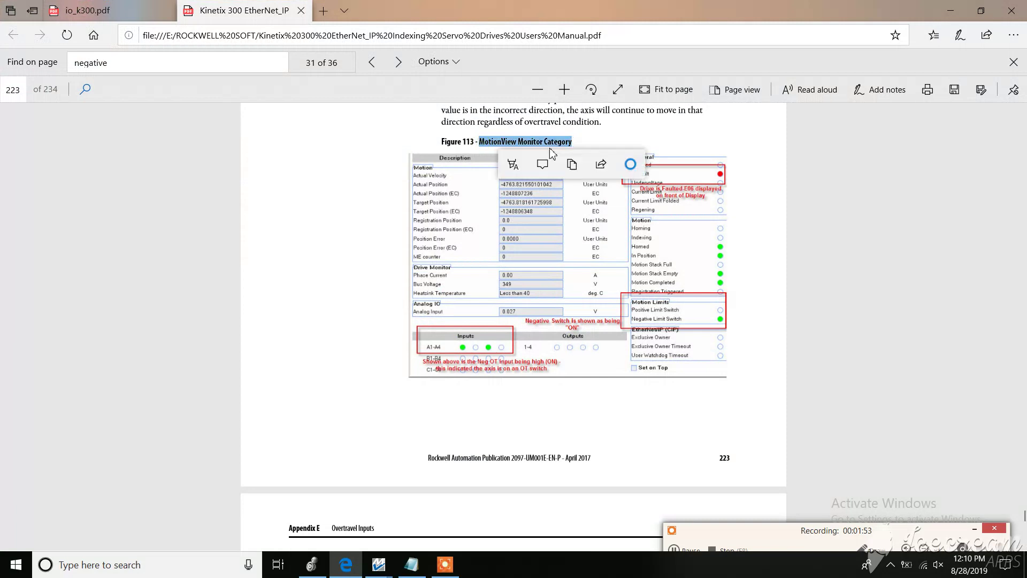
left_click(383, 188)
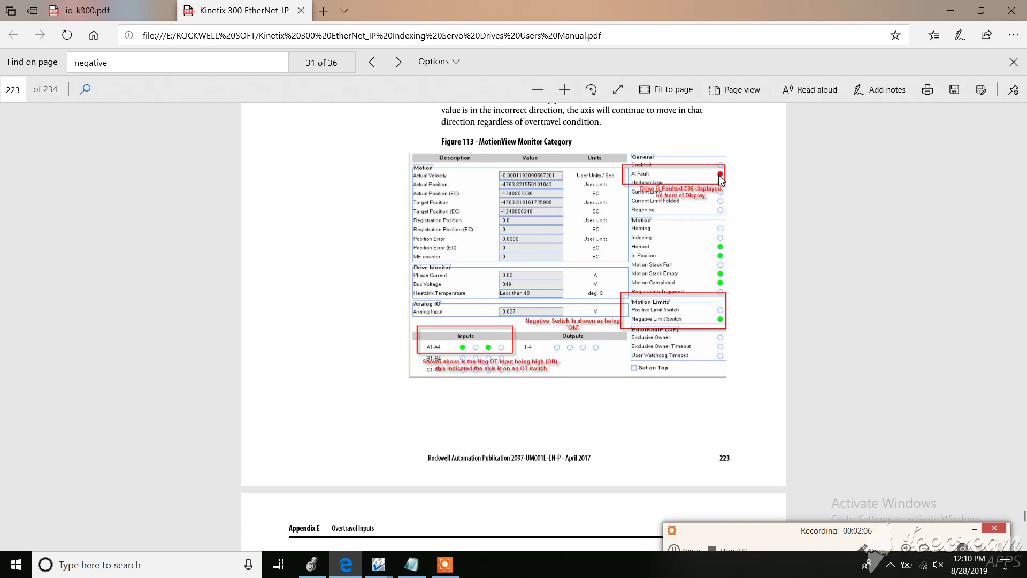
mouse_move(379, 565)
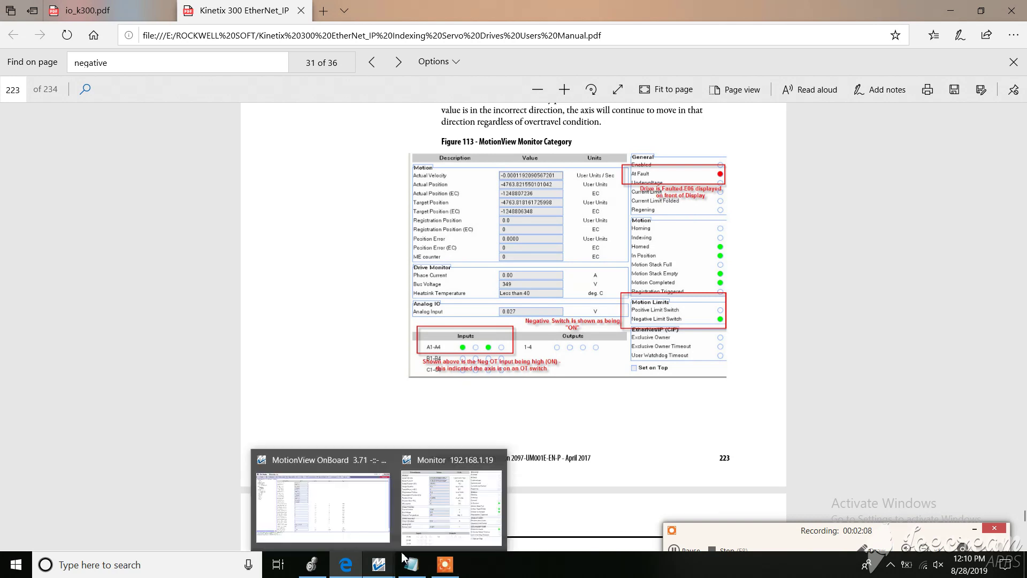
left_click(440, 527)
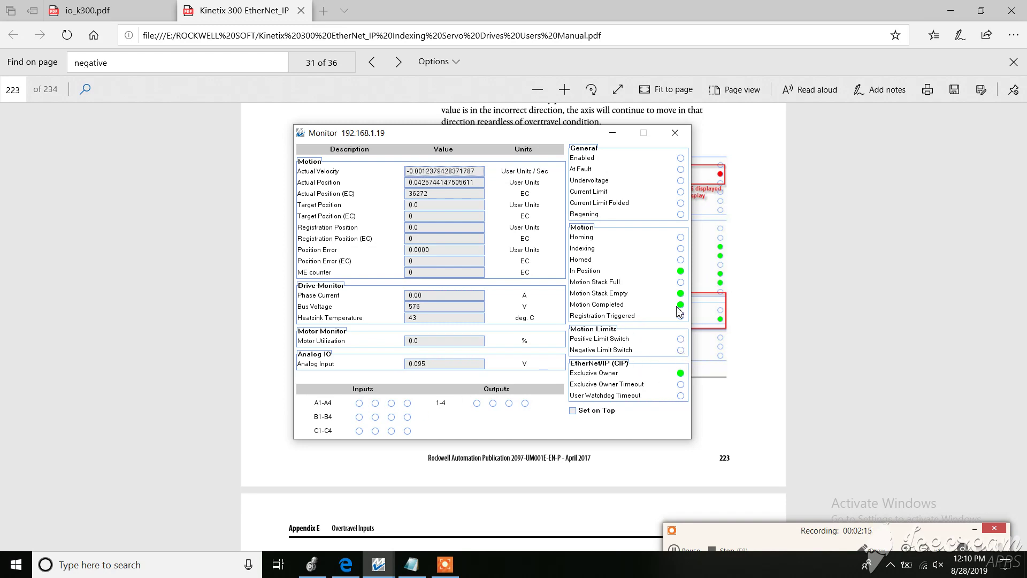
- Show the Monitor window over the MotionView OnBoard Digital IO page to watch the fault and motion limit indicators
left_click(958, 11)
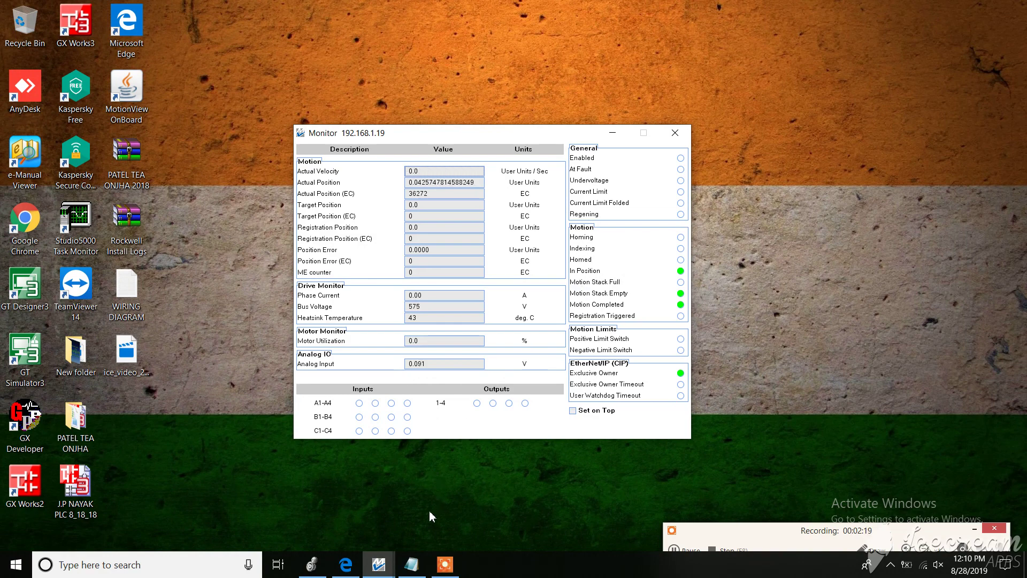
left_click(328, 511)
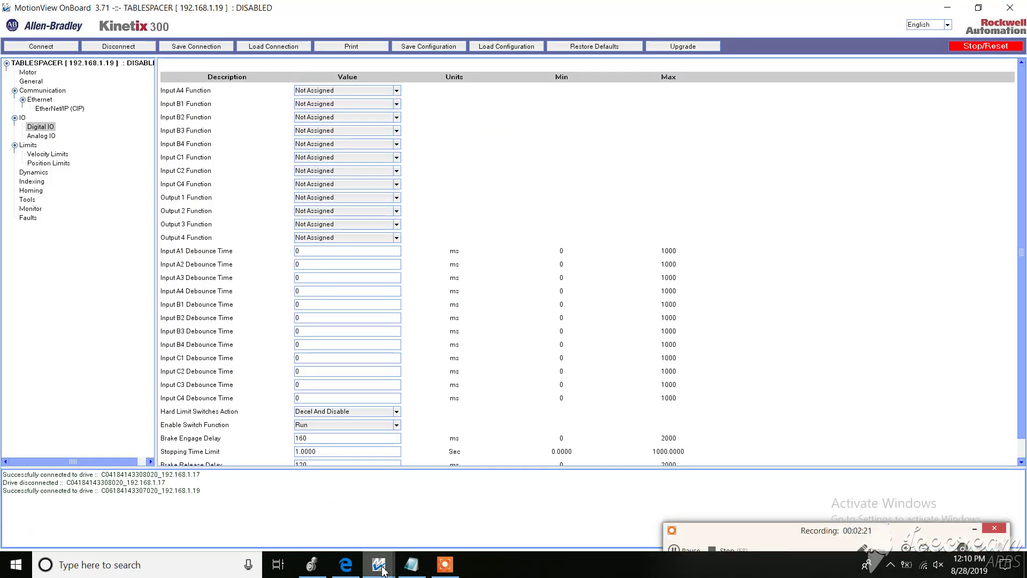
mouse_move(382, 569)
left_click(470, 482)
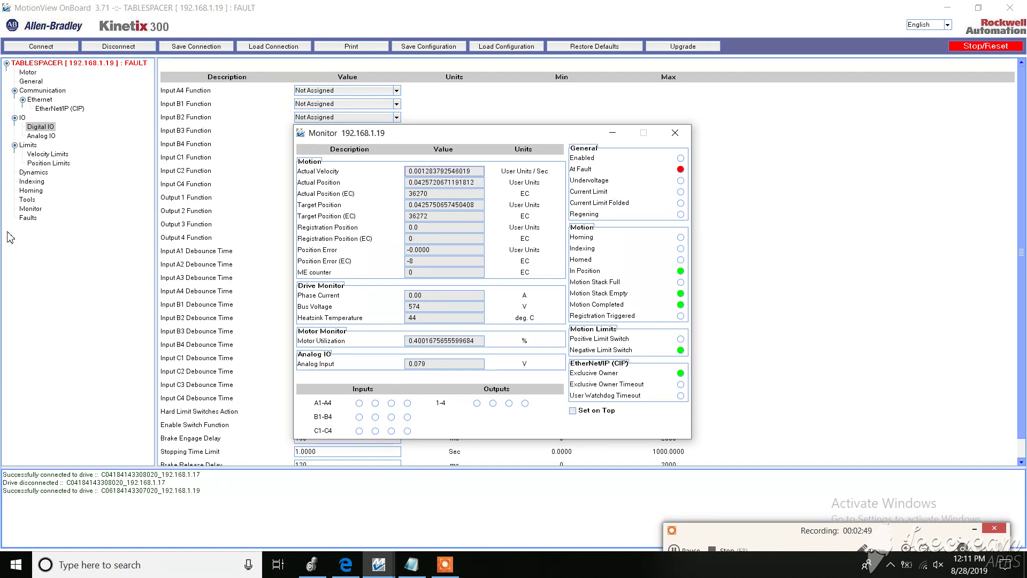
- Clear the active limit switch fault on the drive's Faults page and bring up the Monitor window to watch the limit indicators
left_click(29, 218)
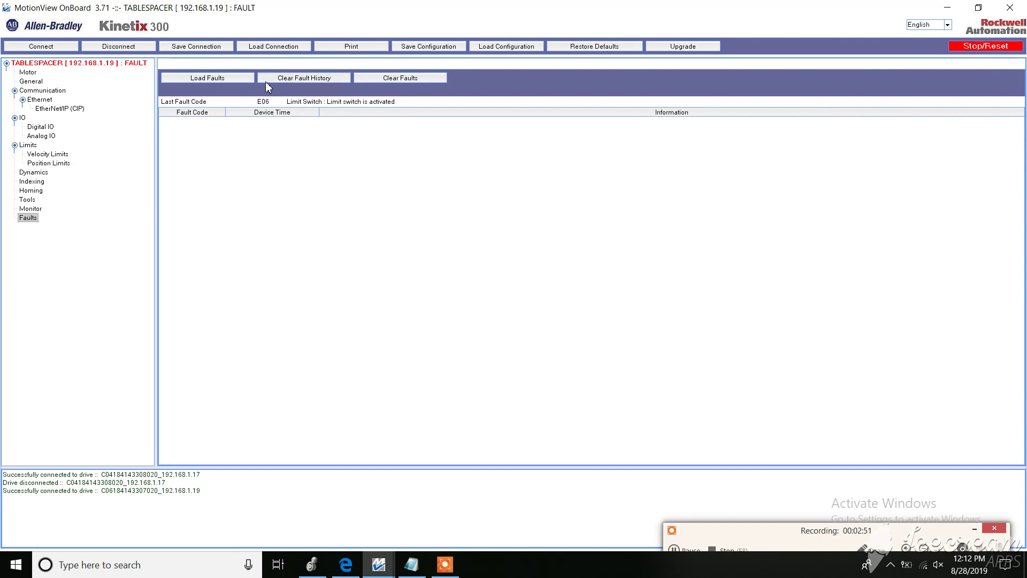
left_click(399, 79)
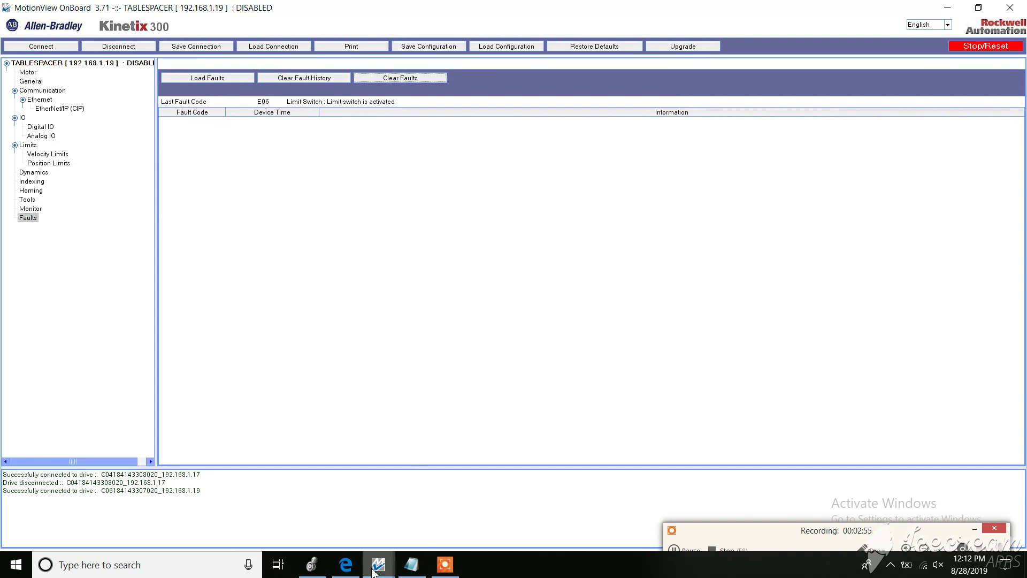
mouse_move(393, 562)
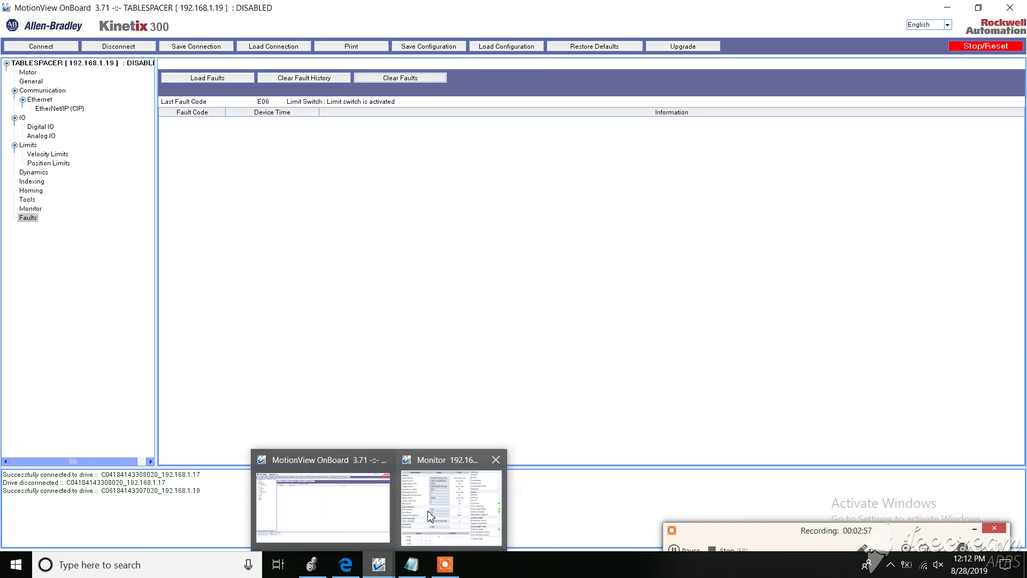
left_click(431, 506)
left_click(113, 80)
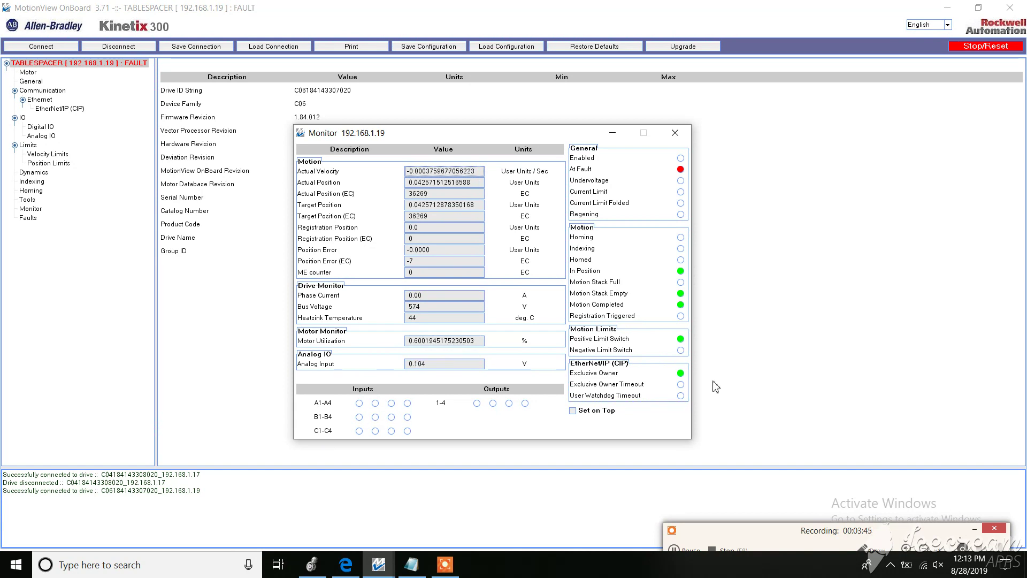
- Clear the drive fault triggered by the positive limit switch and reopen the Monitor window to check the drive status
left_click(84, 63)
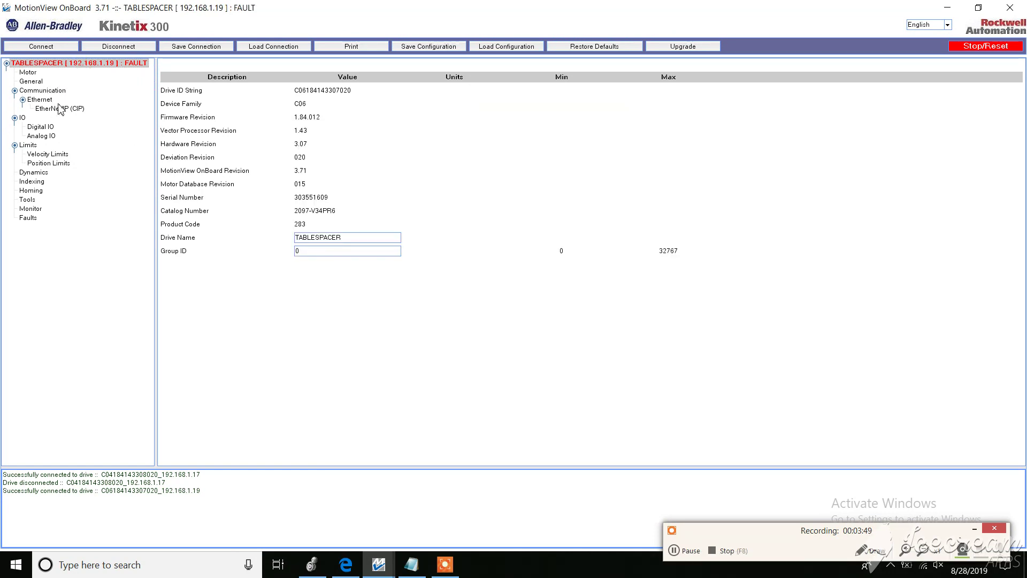
left_click(28, 219)
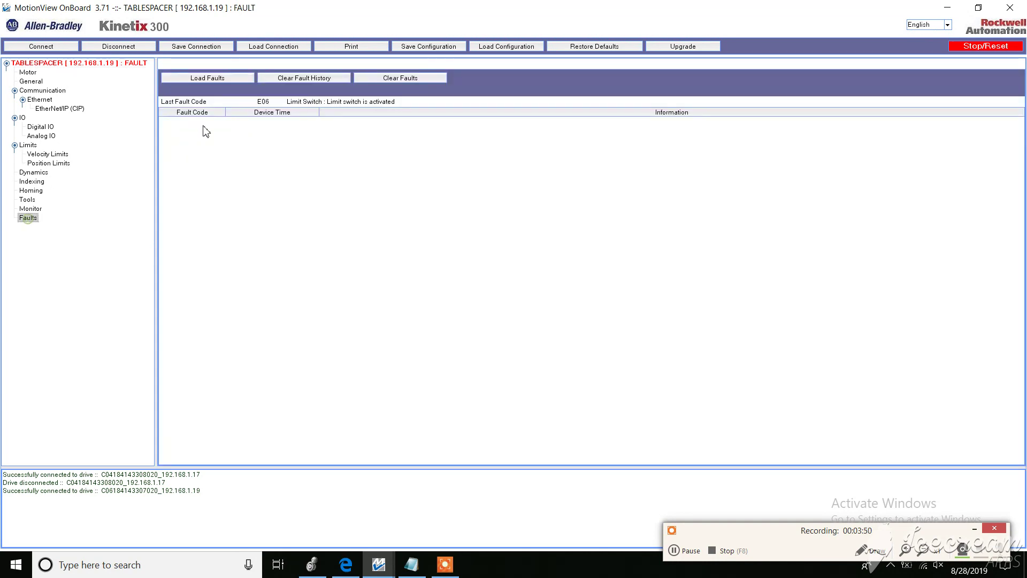
left_click(379, 78)
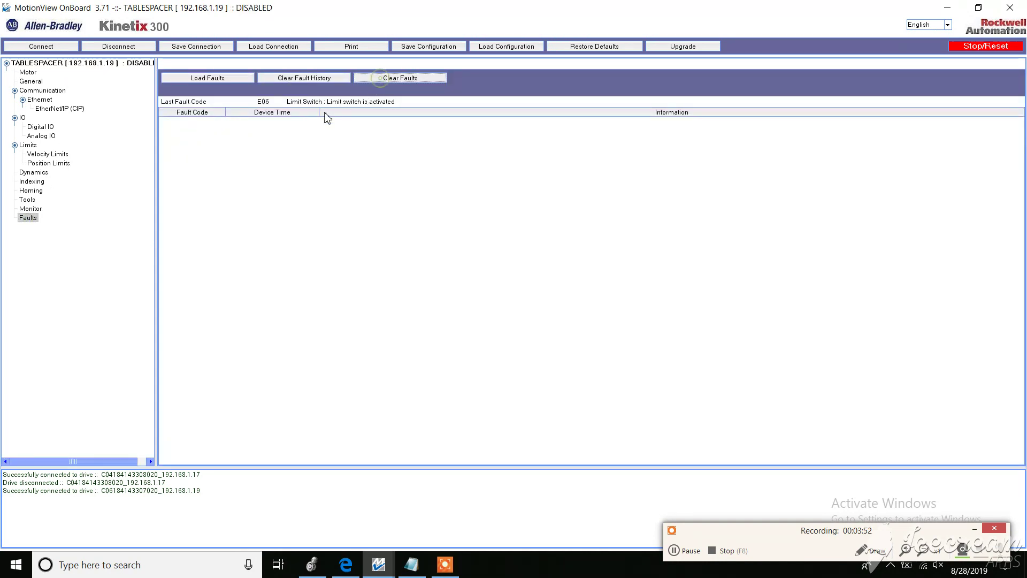
left_click(31, 208)
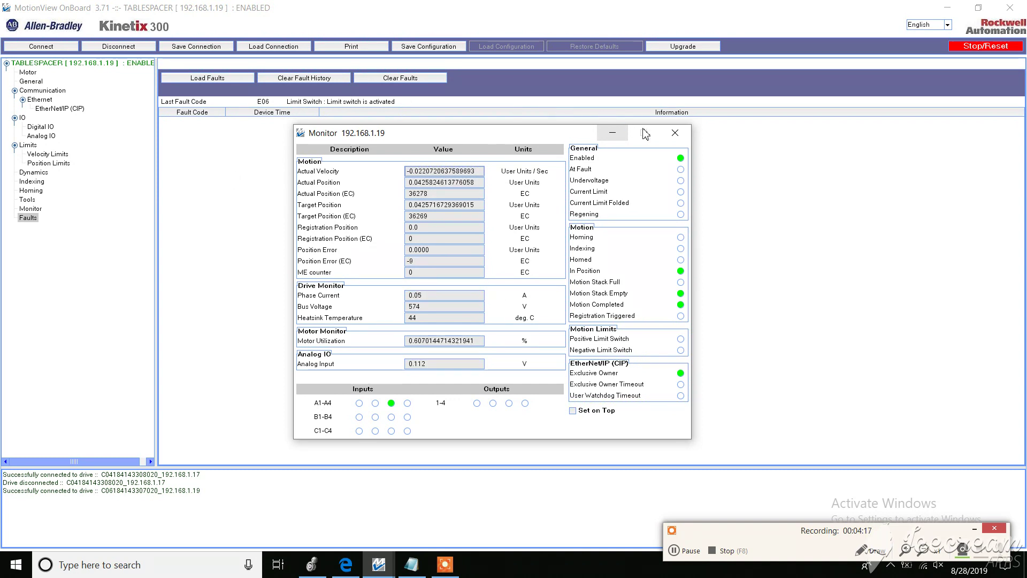
- Minimize the Monitor window and review the hard limit action and polarity settings on the Digital IO page
left_click(613, 133)
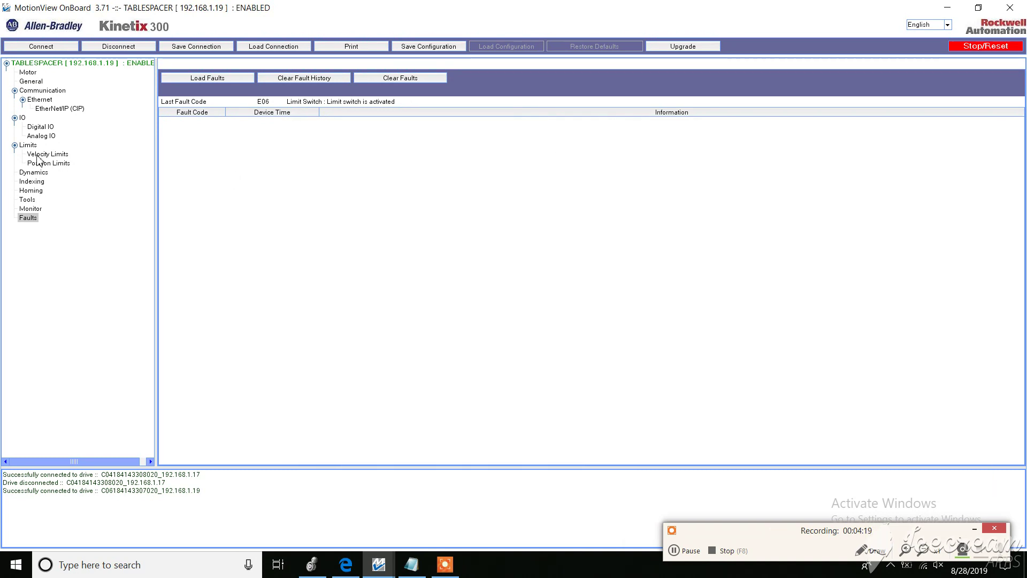
left_click(41, 128)
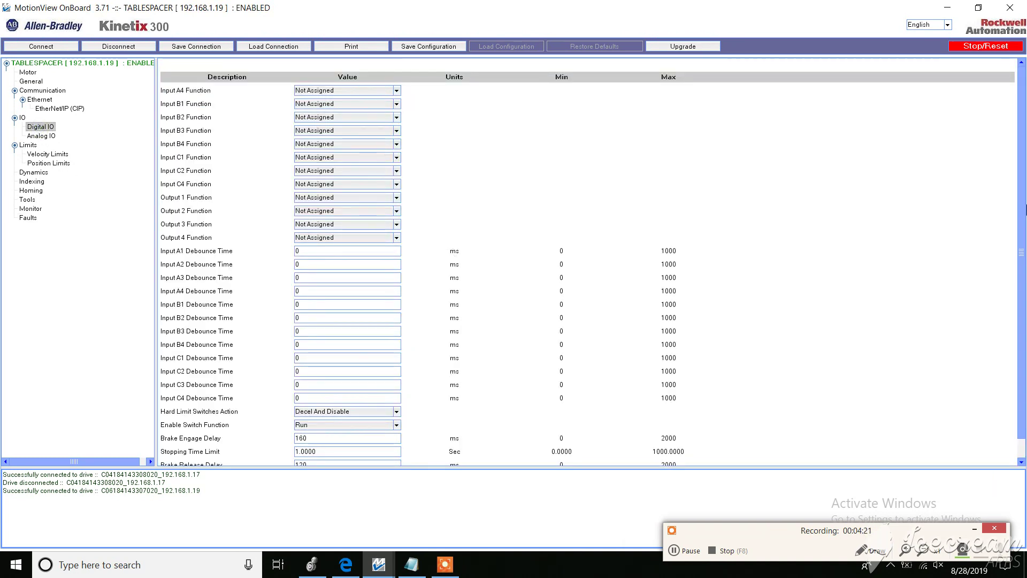
scroll(406, 321, "down", 2)
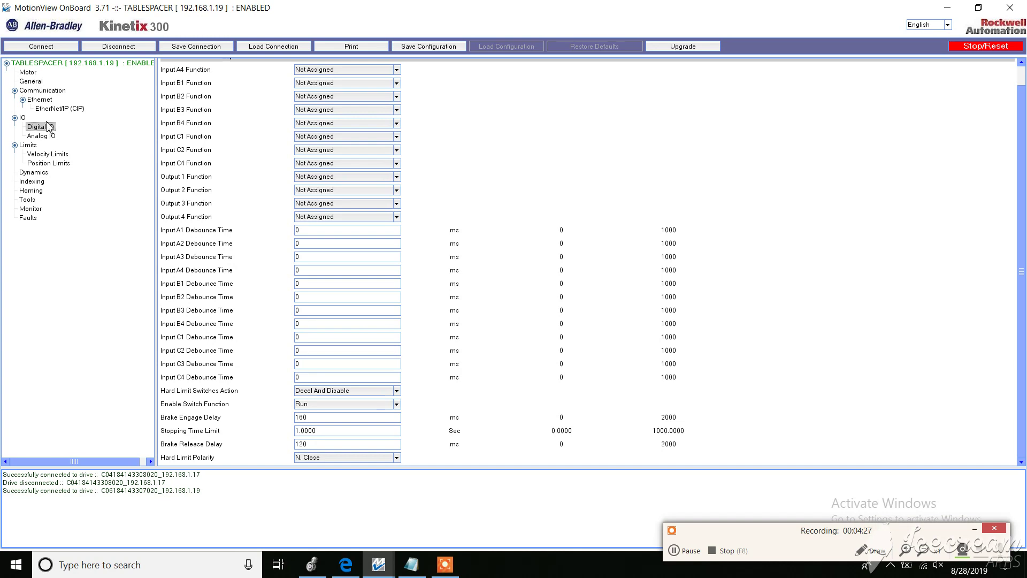
- Check the motion limit indicators in the Monitor window and clear the negative limit switch fault on the Faults page
left_click(30, 211)
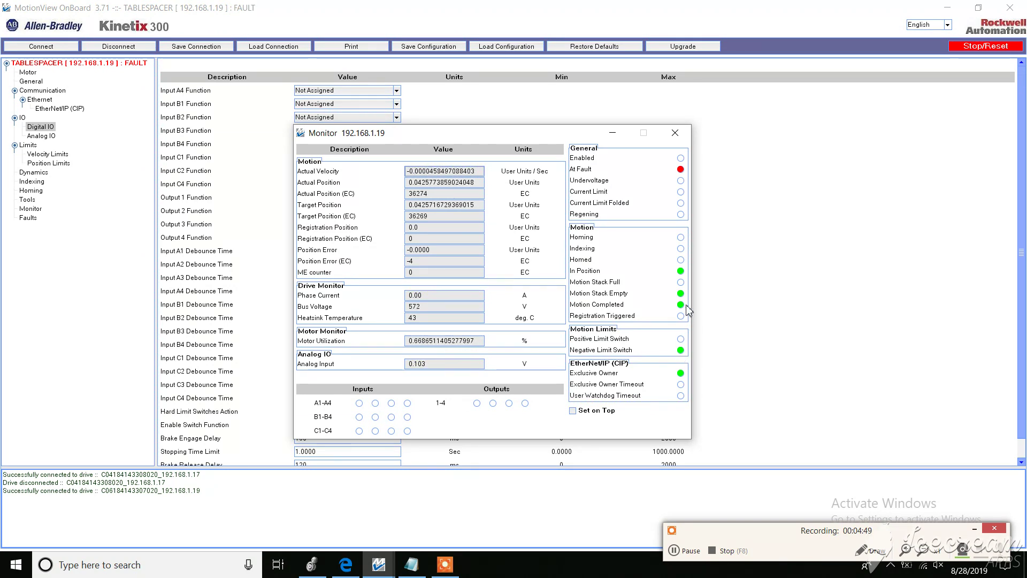
left_click(28, 217)
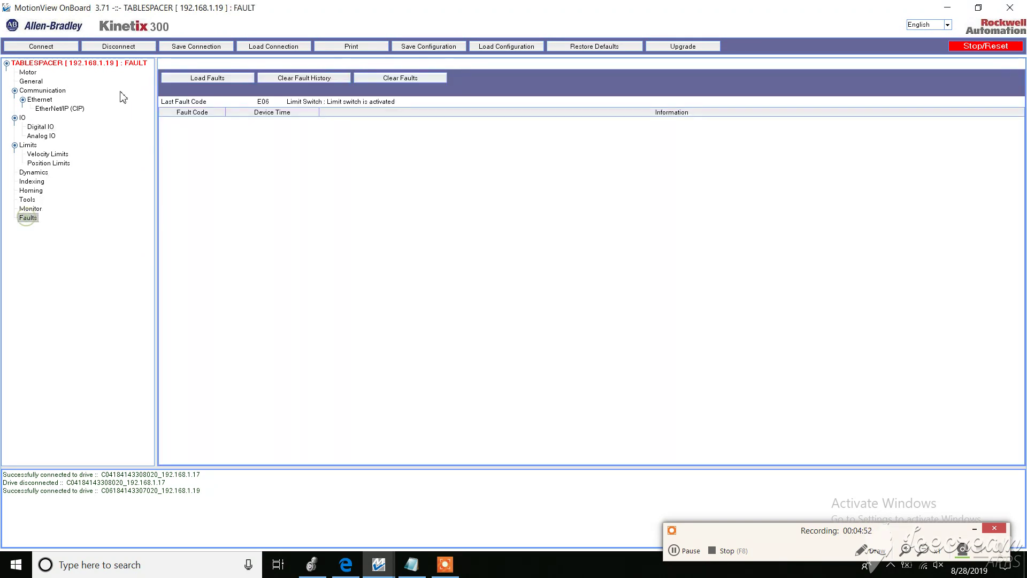
left_click(388, 79)
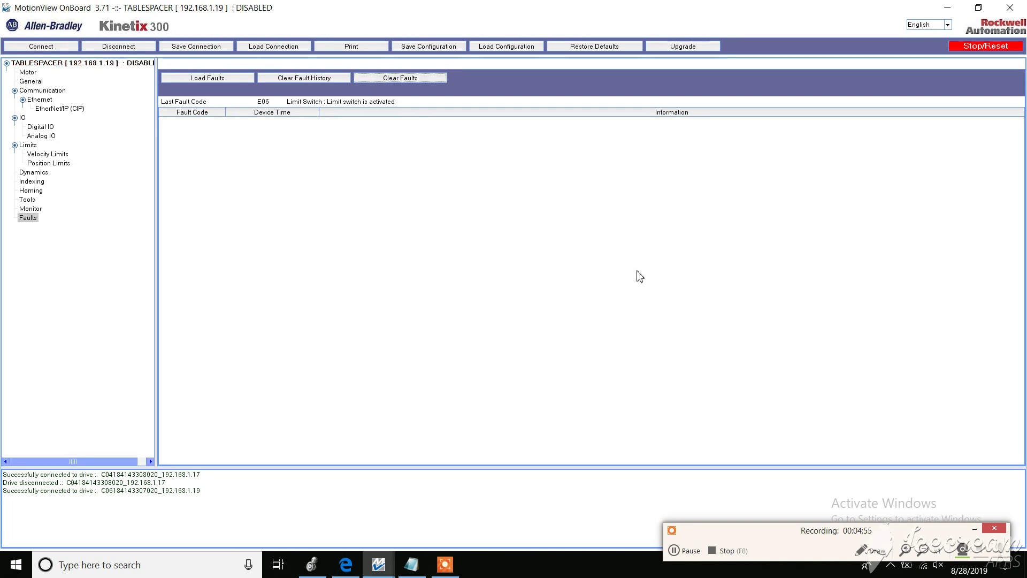